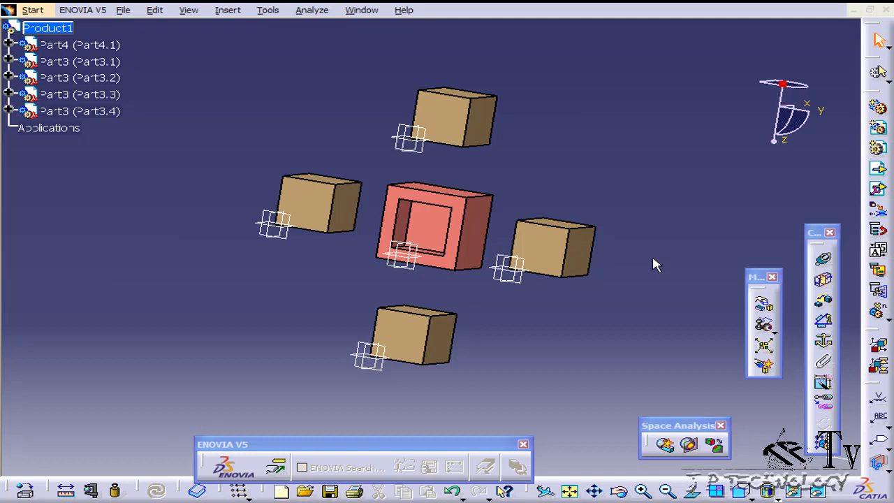
- Add a 200 mm offset constraint between the facing sides of Part3.1 and the red Part4.1, and update the assembly
middle_click_drag(426, 172, 412, 250)
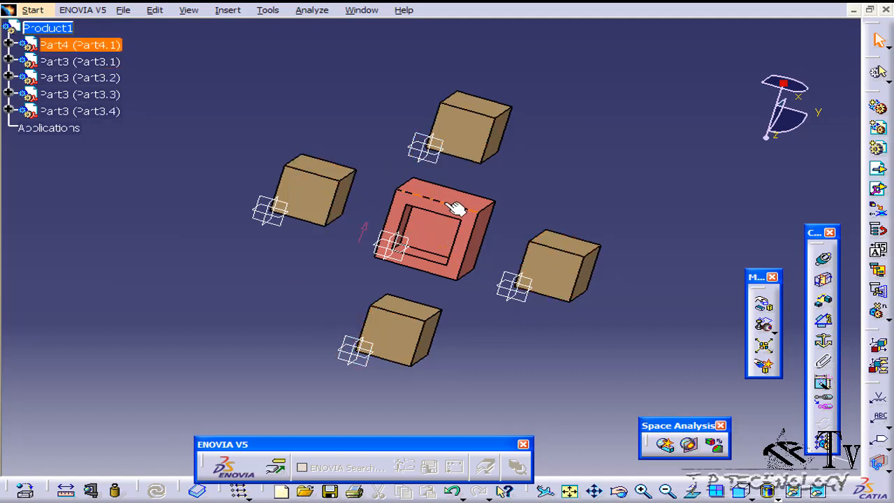
middle_click_drag(454, 196, 477, 119)
middle_click_drag(461, 202, 453, 242)
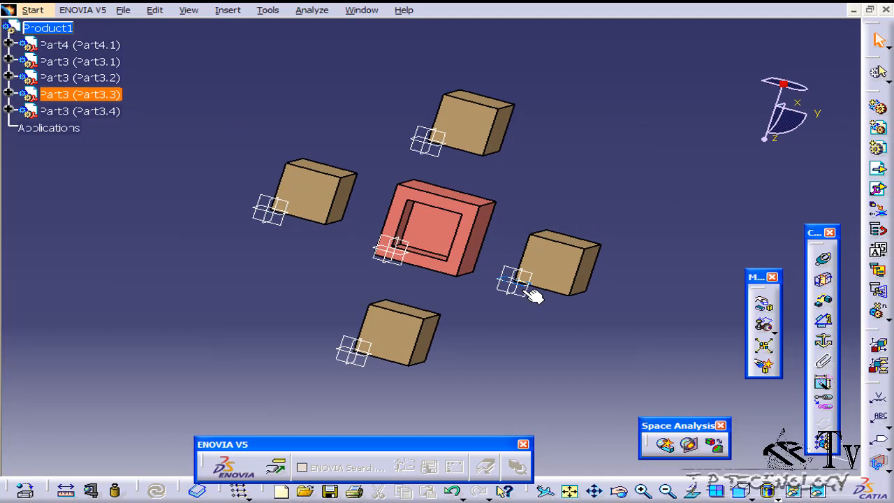
left_click(825, 303)
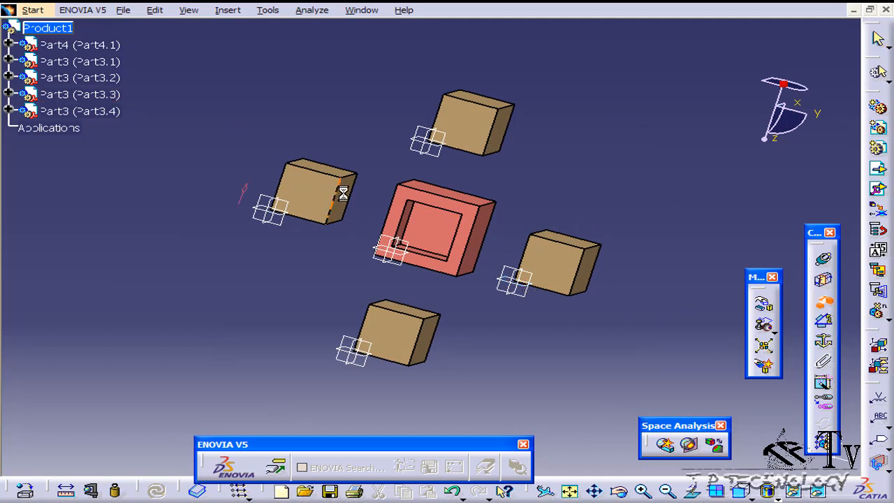
mouse_move(389, 198)
middle_mouse_down()
mouse_move(335, 188)
mouse_move(563, 245)
mouse_move(399, 205)
middle_mouse_up()
left_click(351, 196)
left_click(420, 215)
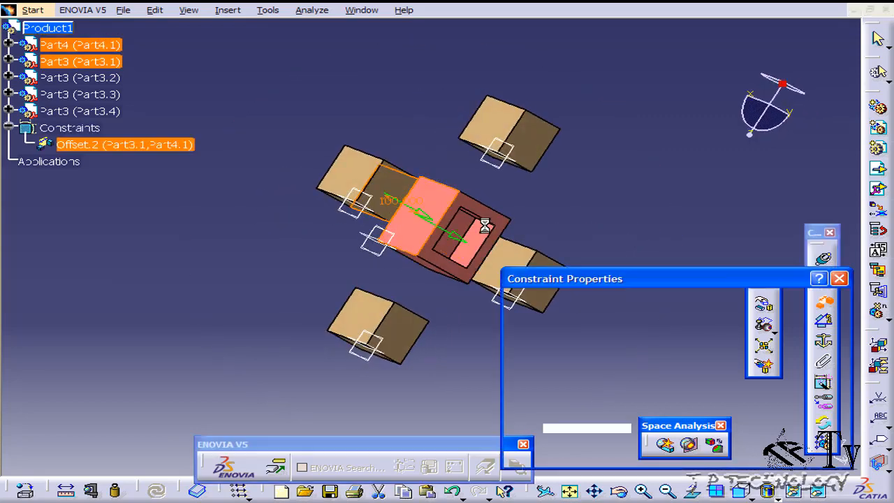
middle_click_drag(495, 222, 305, 202)
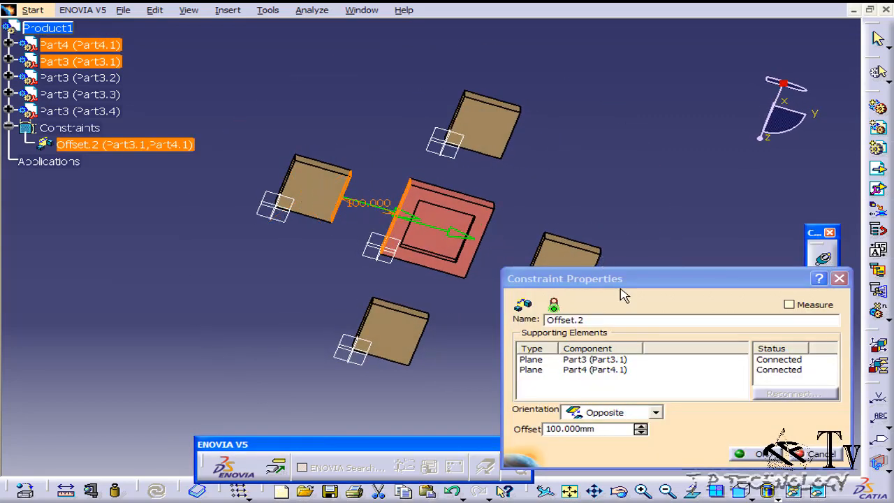
left_click(607, 429)
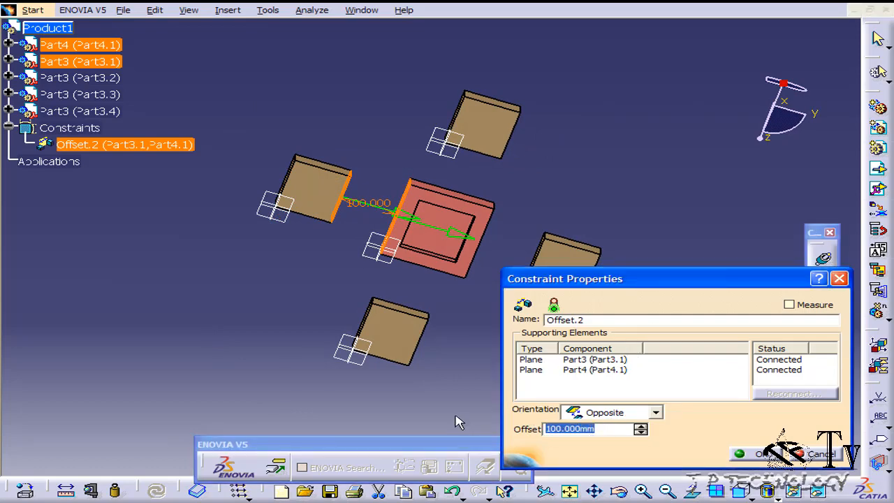
type("200")
left_click(755, 454)
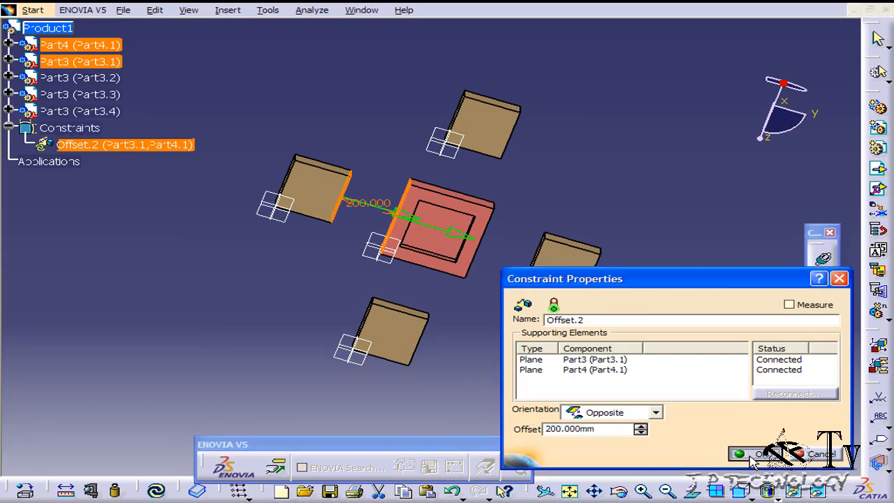
left_click(158, 491)
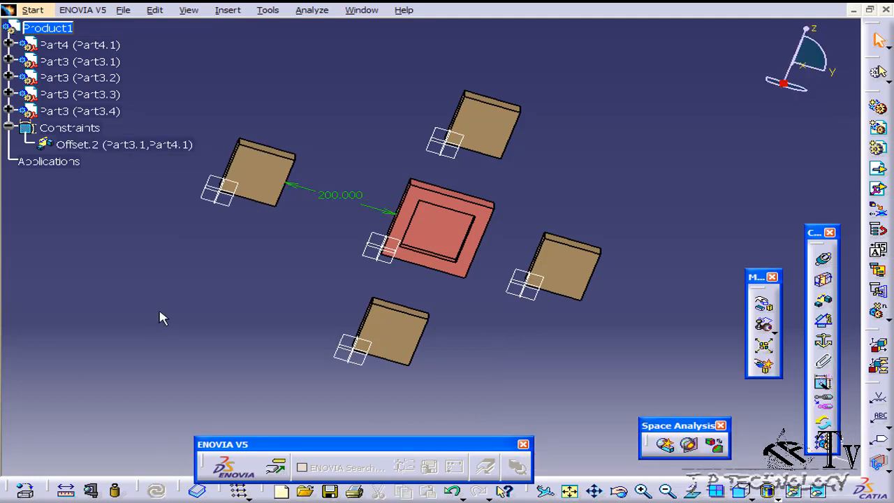
- Set the offset between Part3.1 and Part4.1 to 300 mm and update the assembly
left_click(84, 145)
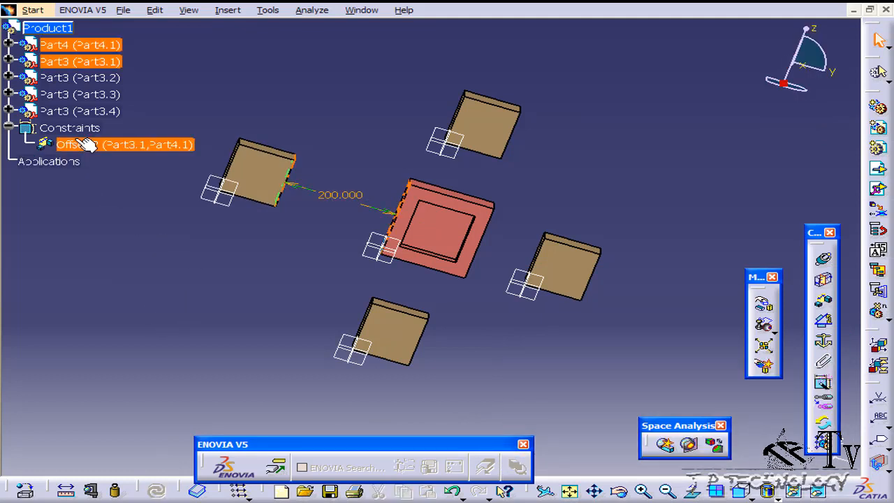
left_click(77, 130)
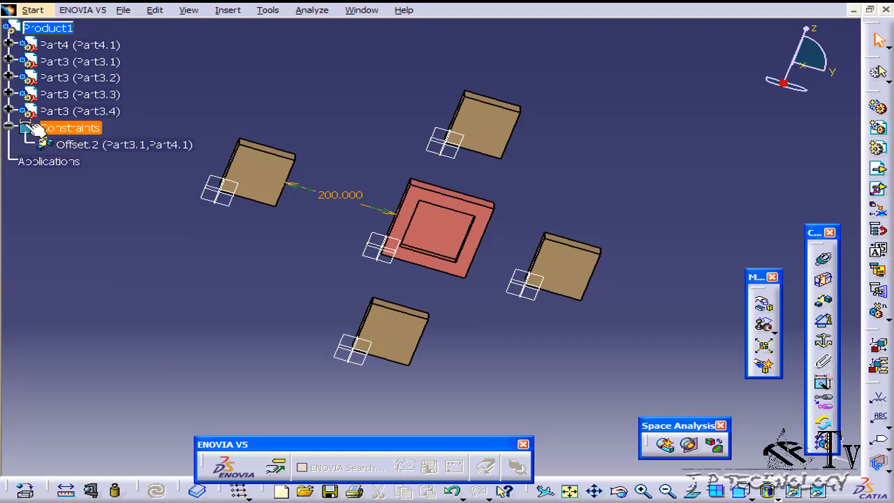
left_click(109, 144)
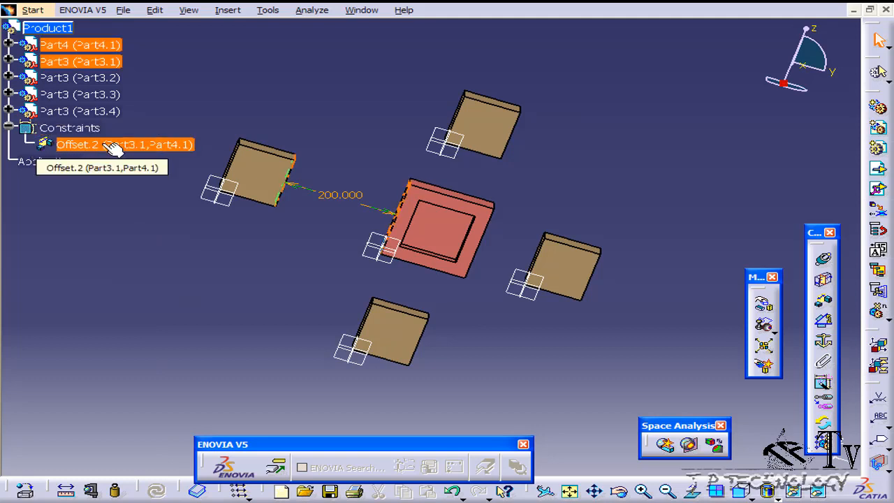
double_click(104, 144)
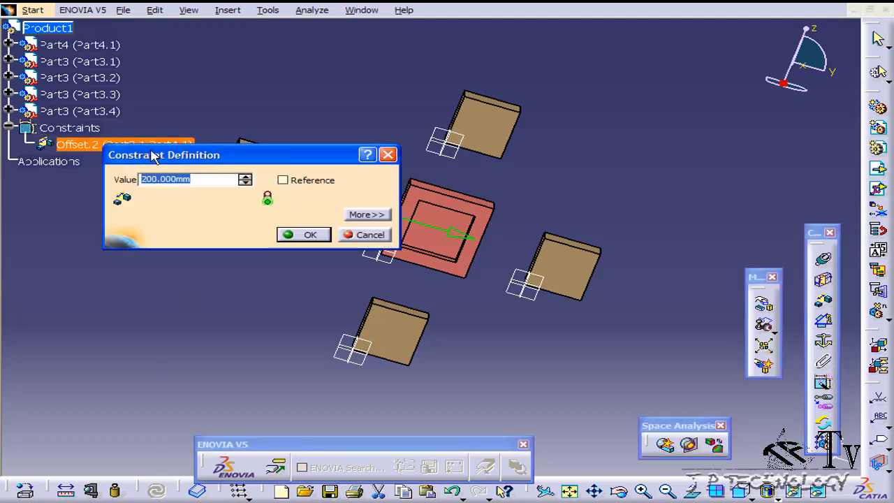
left_click_drag(154, 155, 79, 290)
left_click(136, 312)
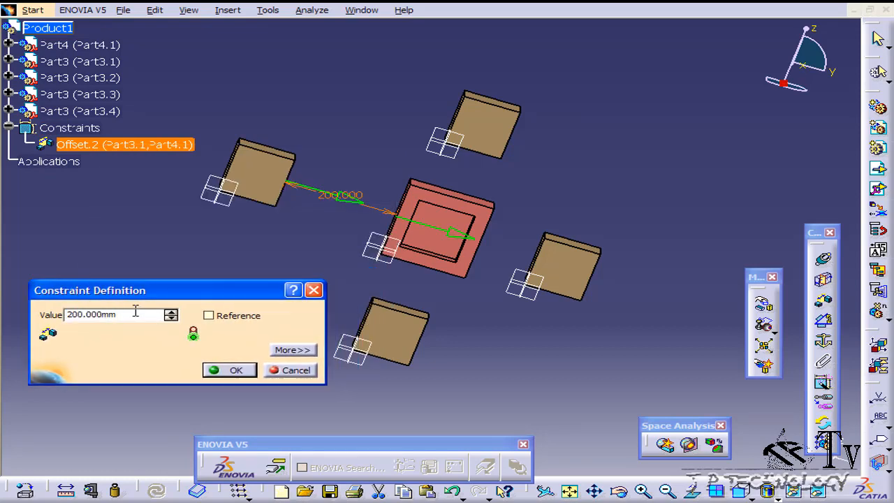
left_click_drag(136, 312, 15, 316)
type("300")
key("Return")
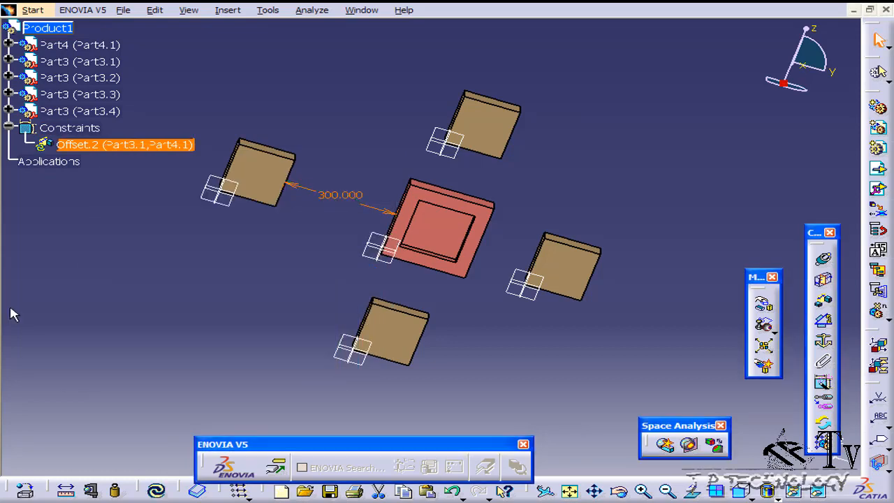
left_click(157, 491)
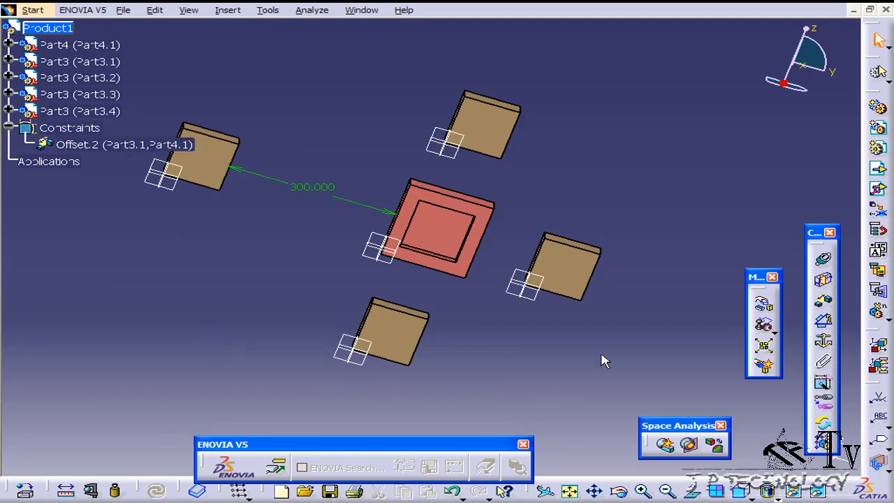
- Add a 150 mm offset constraint between the lower edge of Part3.2 and the nearest upper edge of Part4.1
left_click(824, 305)
middle_click_drag(526, 200, 475, 277)
left_click(505, 156)
left_click(481, 215)
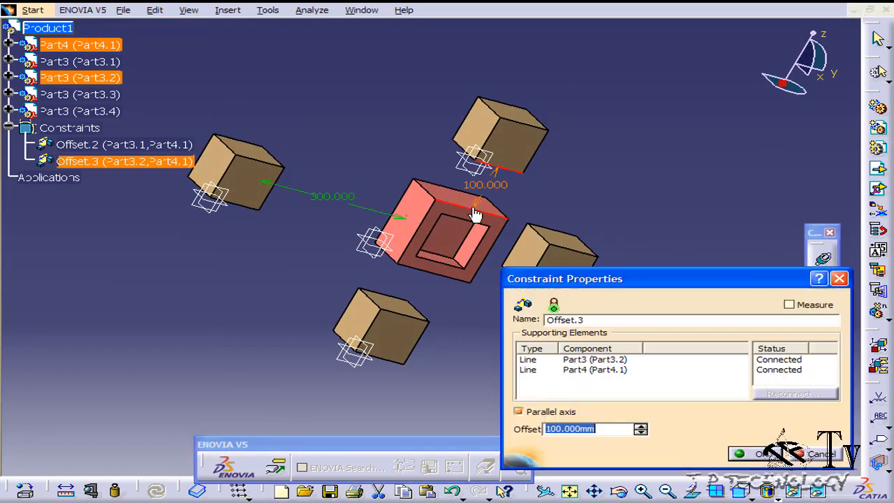
middle_click_drag(535, 198, 535, 228)
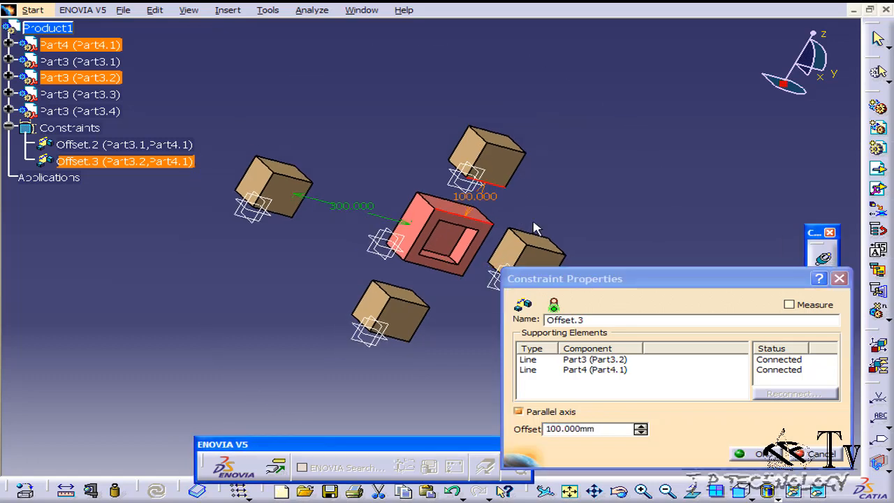
double_click(605, 427)
type("150")
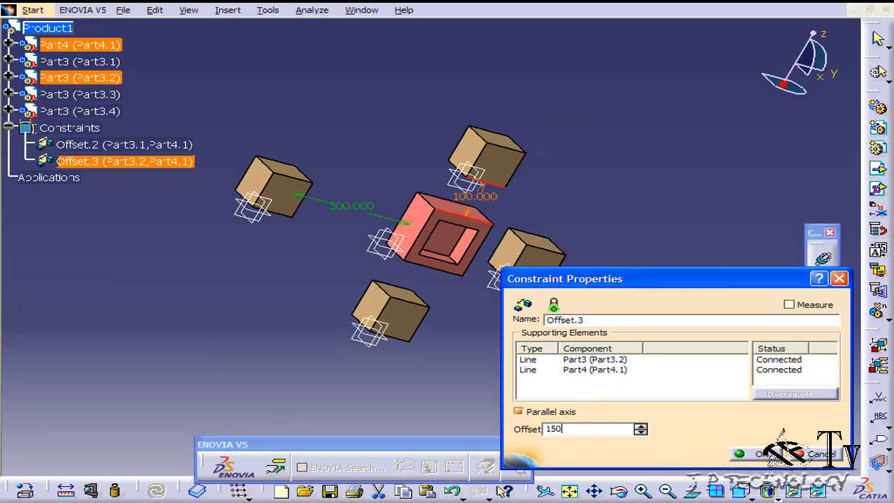
left_click(751, 454)
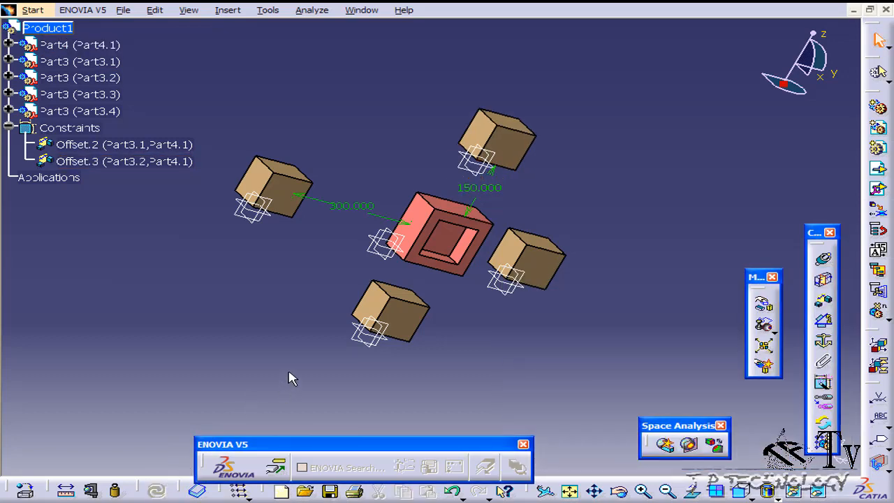
- Add a 500 mm offset constraint between the inward-facing side of Part3.3 and the far inner wall of Part4.1's pocket
middle_click_drag(325, 337, 356, 245)
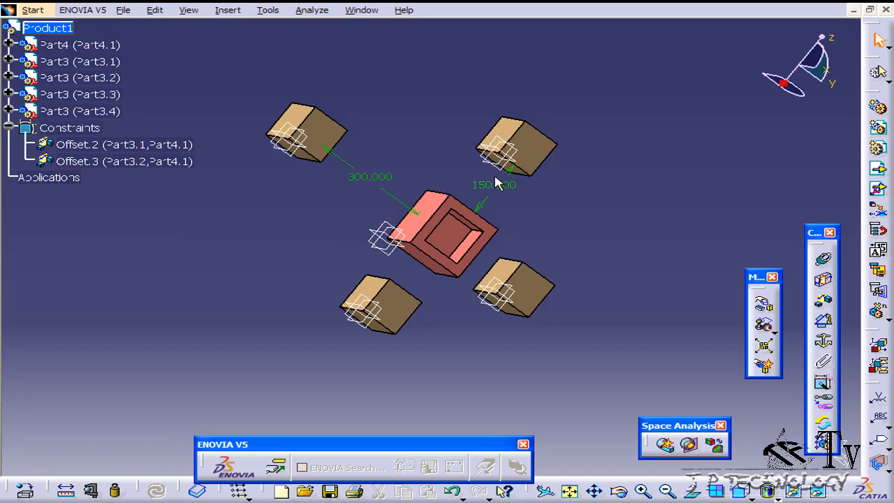
middle_click_drag(499, 183, 698, 301)
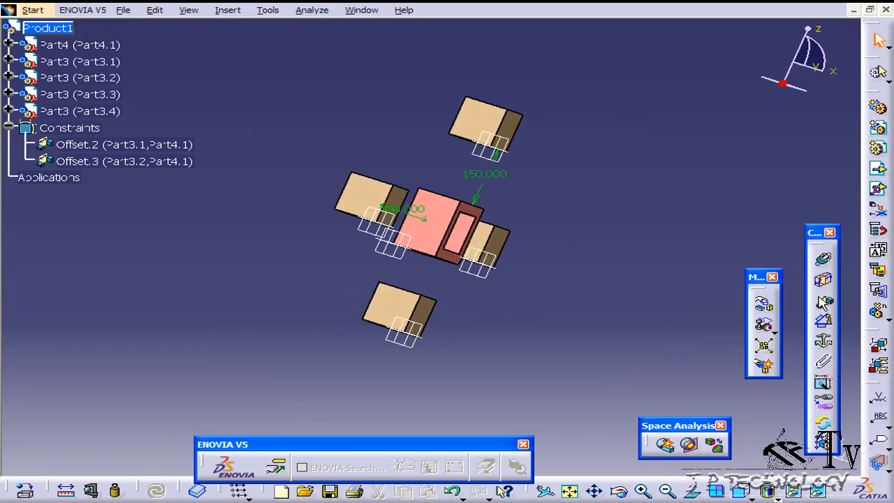
left_click(819, 296)
middle_click_drag(580, 337, 219, 106, "ctrl")
left_click(539, 245)
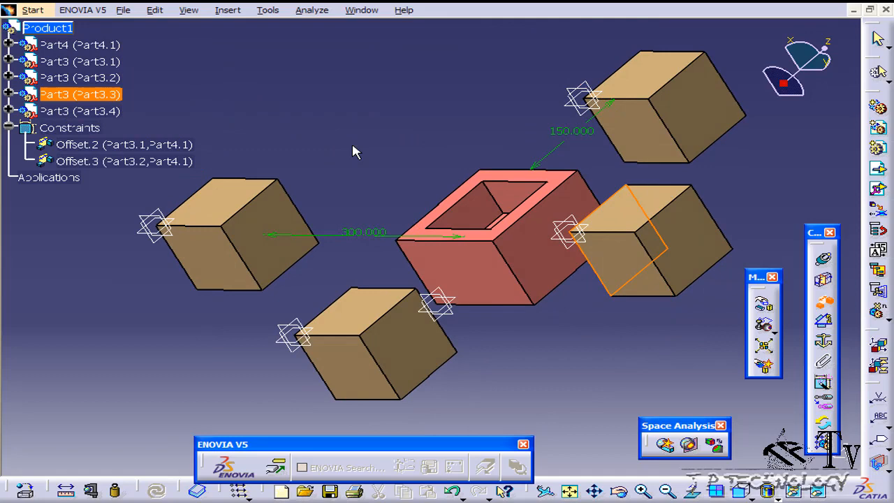
left_click(480, 220)
middle_click_drag(480, 219, 548, 335)
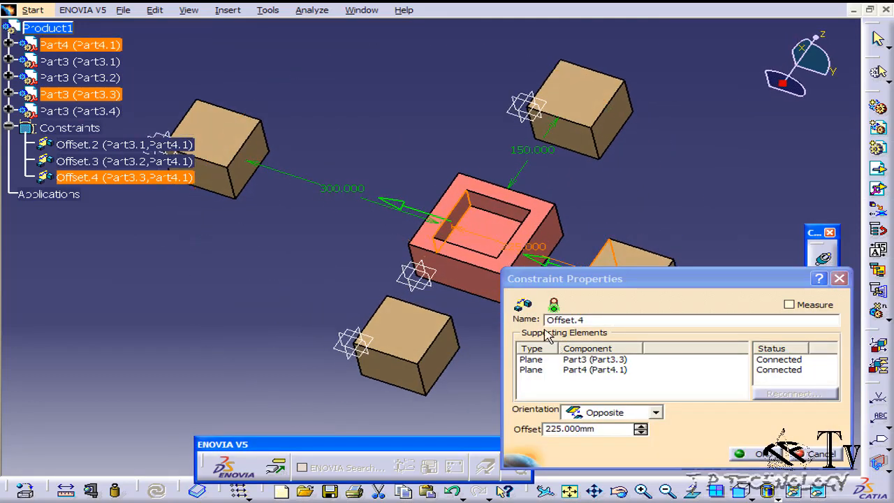
middle_click_drag(477, 208, 399, 236, "ctrl")
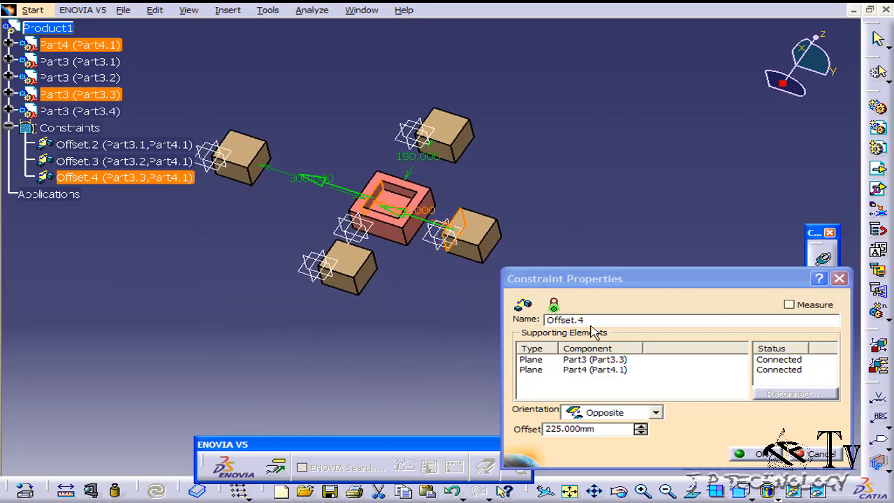
double_click(605, 431)
type("500")
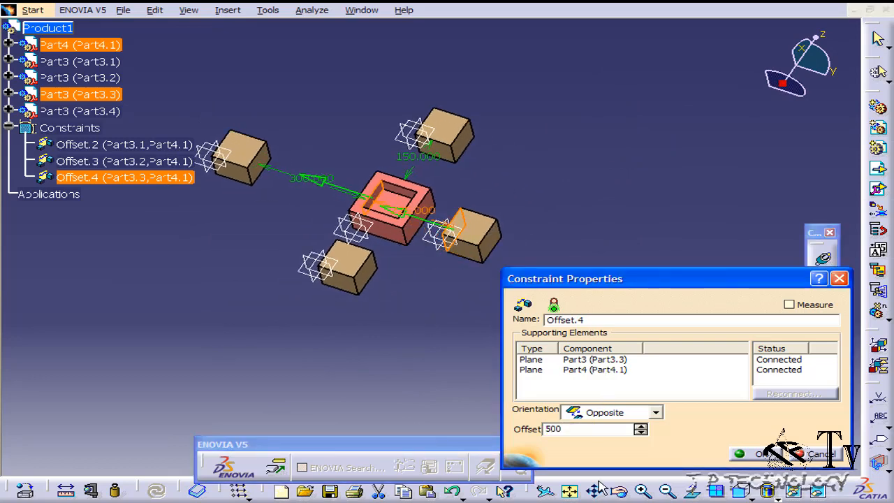
left_click(750, 454)
left_click(548, 340)
- Add a 600 mm offset constraint between the facing sides of Part3.4 and Part3.2, and update the assembly
middle_click_drag(477, 319, 371, 241)
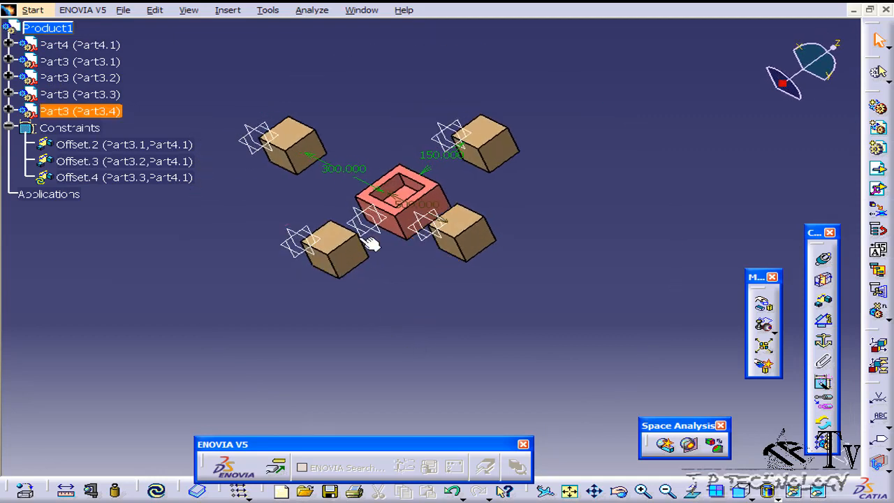
left_click(823, 302)
middle_click_drag(431, 320, 632, 183)
left_click(405, 198)
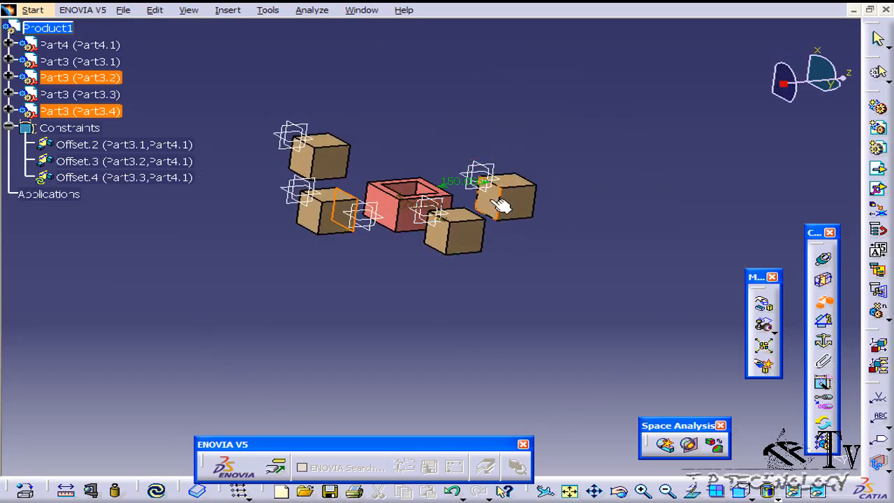
left_click(500, 204)
middle_click_drag(434, 239, 487, 252)
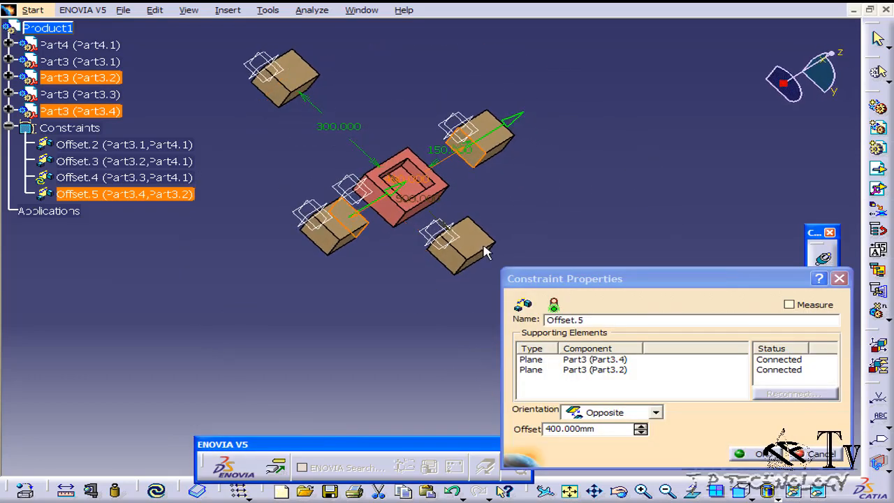
double_click(610, 428)
type("600")
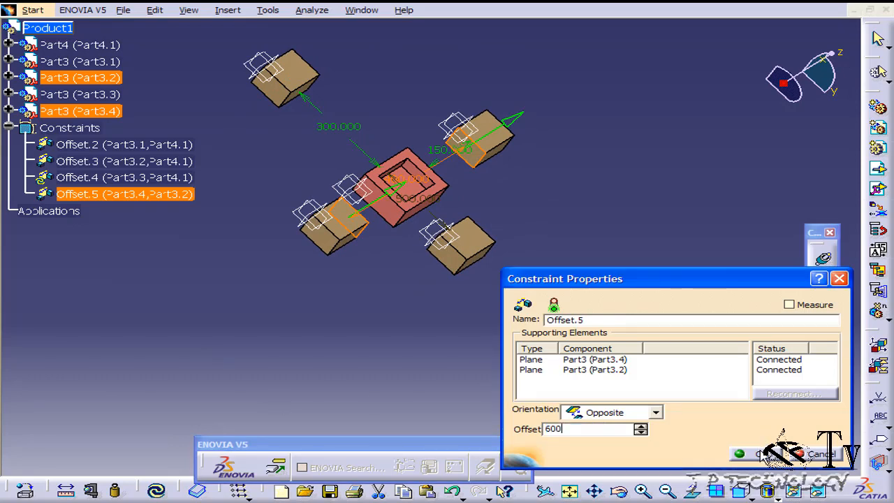
left_click(754, 454)
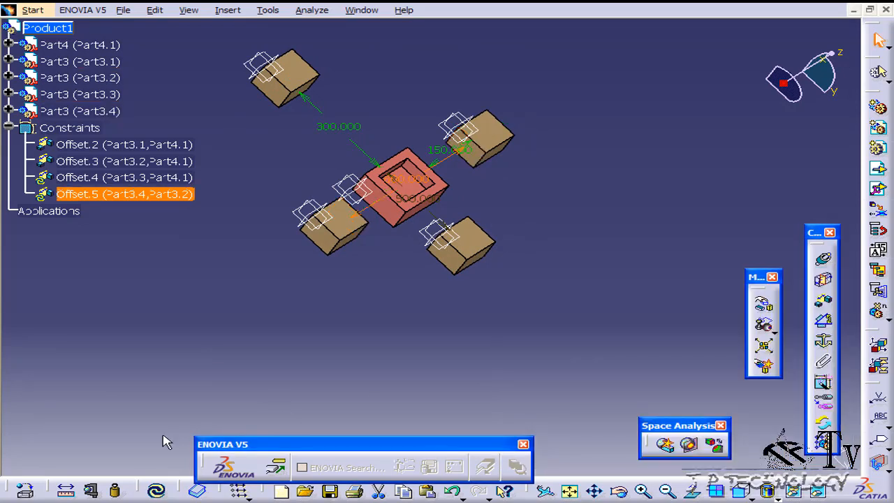
left_click(158, 488)
left_click(307, 328)
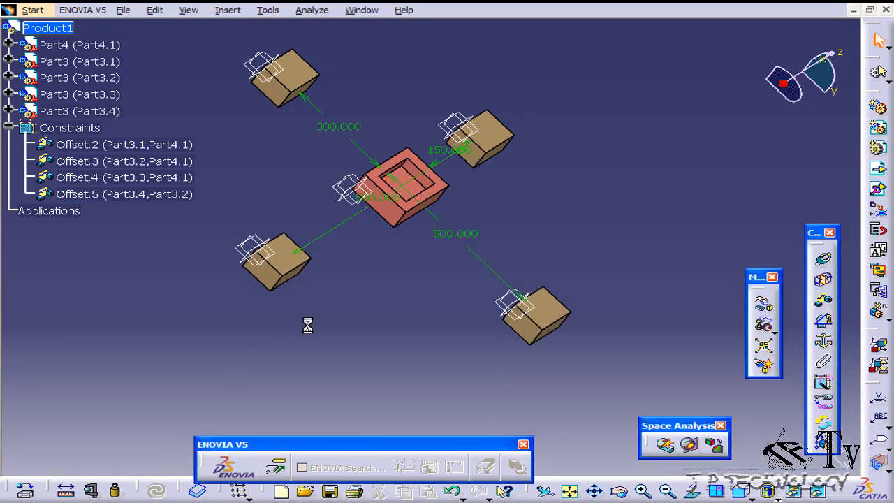
middle_click_drag(262, 327, 391, 386)
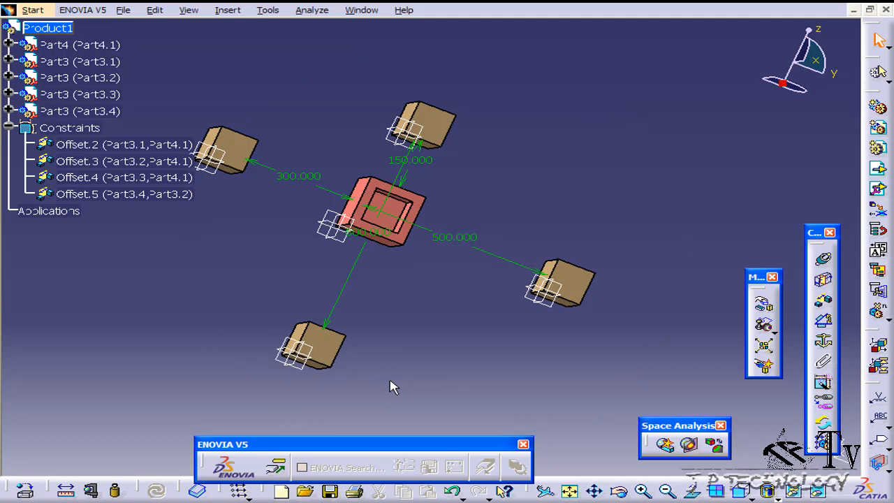
middle_click_drag(258, 193, 240, 133, "ctrl")
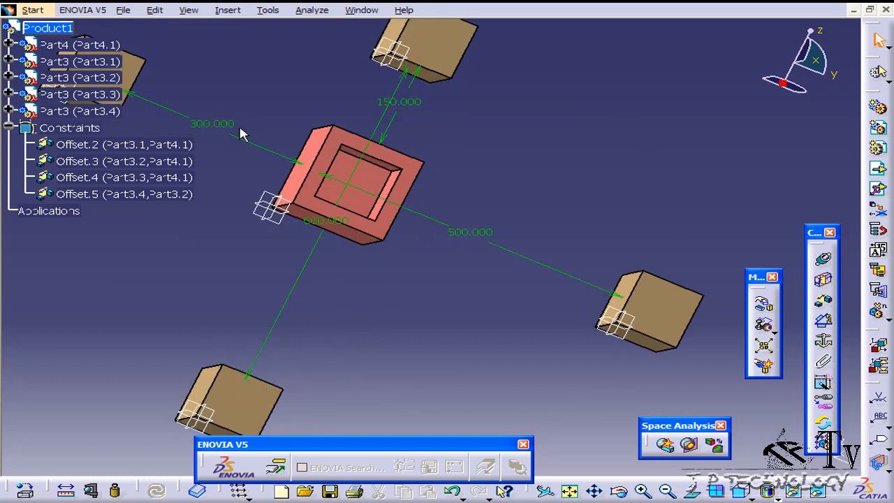
middle_click_drag(269, 172, 428, 189)
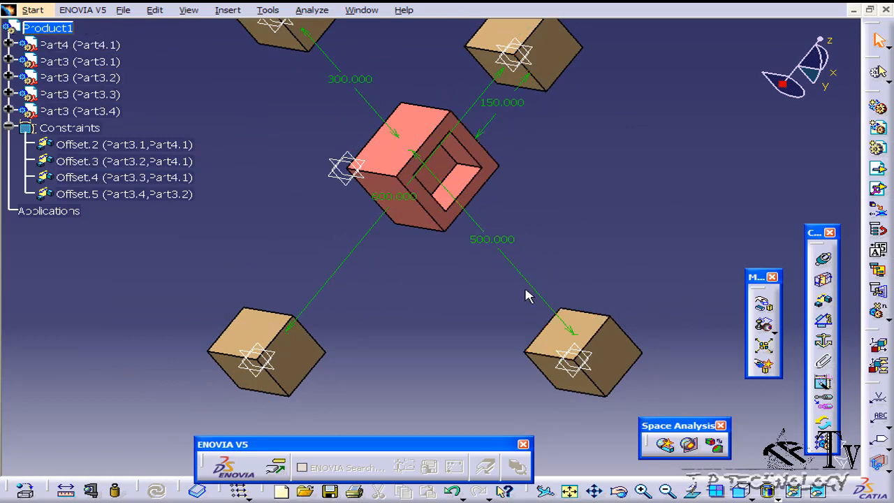
middle_click_drag(542, 313, 349, 154)
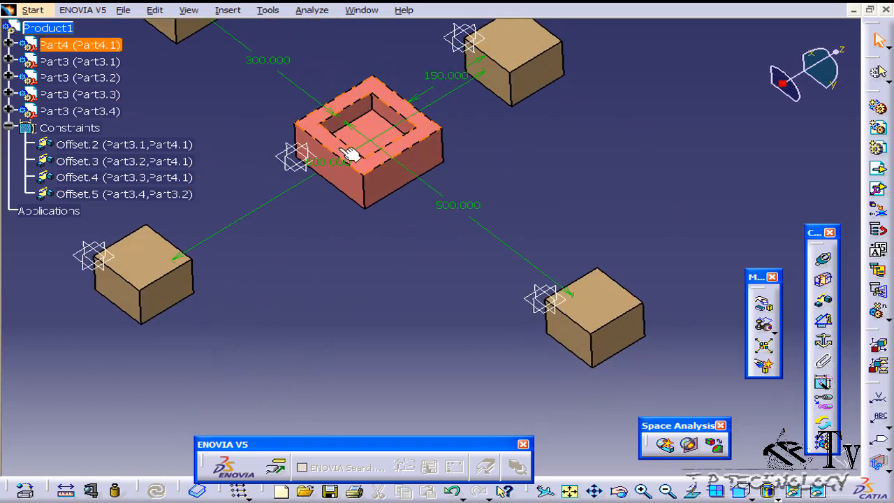
- Undo all four offset constraints and their assembly updates so the blocks return to their unconstrained positions around Part4.1
middle_click_drag(484, 193, 389, 165)
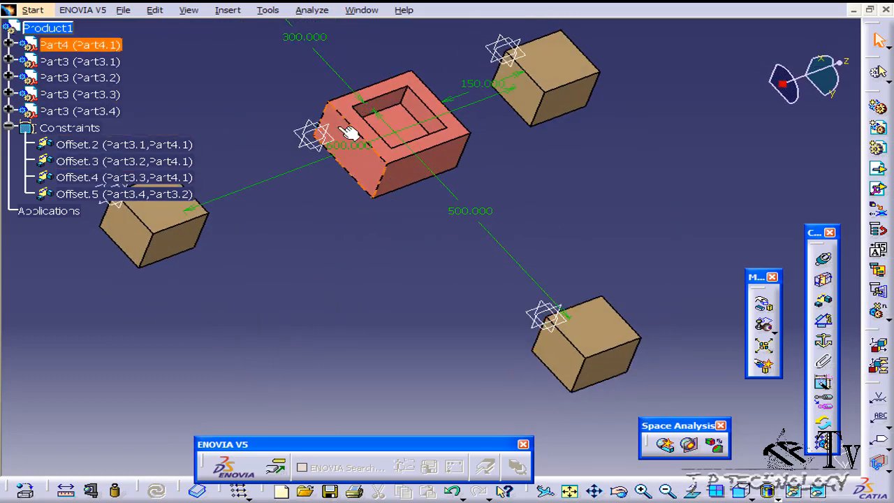
middle_click_drag(347, 133, 492, 171)
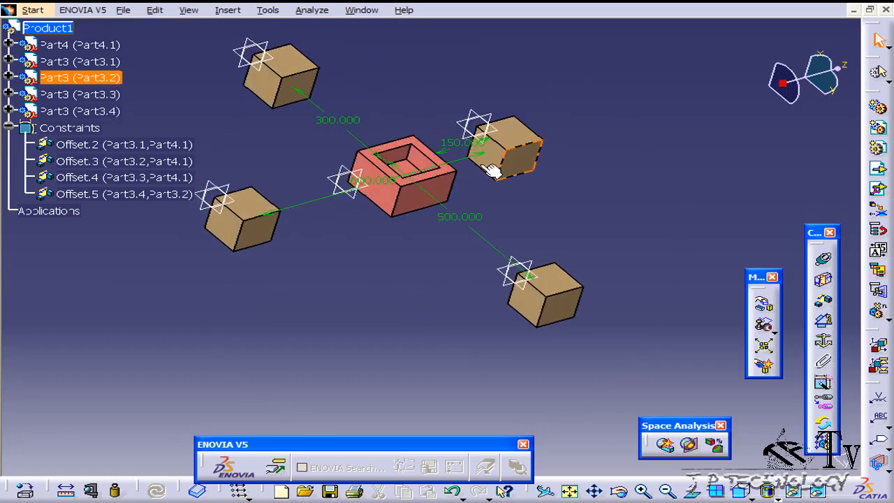
middle_click_drag(432, 224, 467, 333)
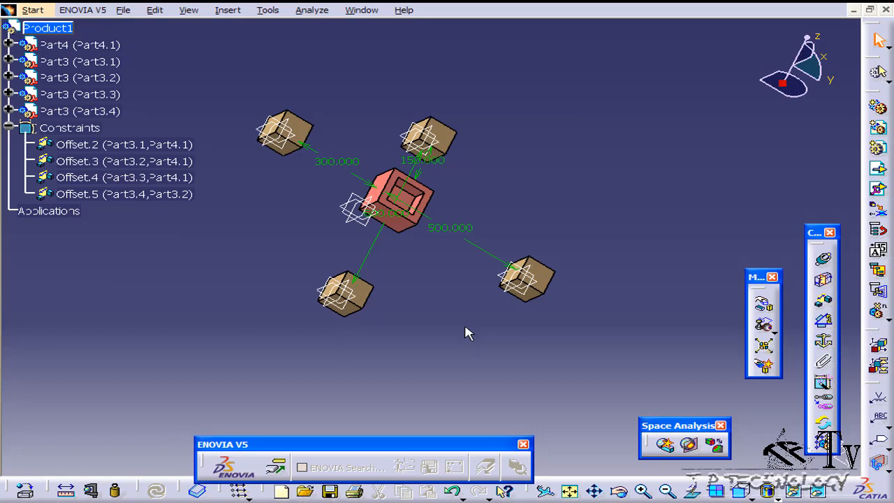
key("ctrl+z")
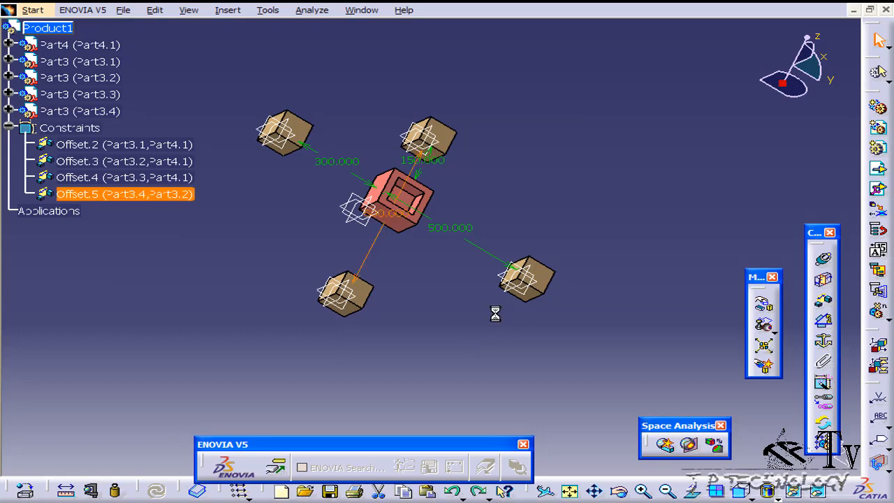
middle_click_drag(441, 296, 380, 245, "ctrl")
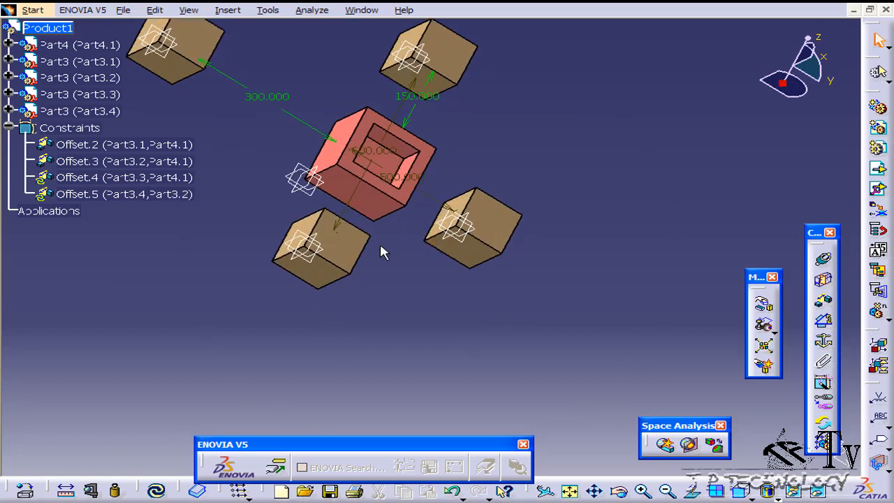
key("ctrl+z")
key("ctrl+z")
key("ctrl+z")
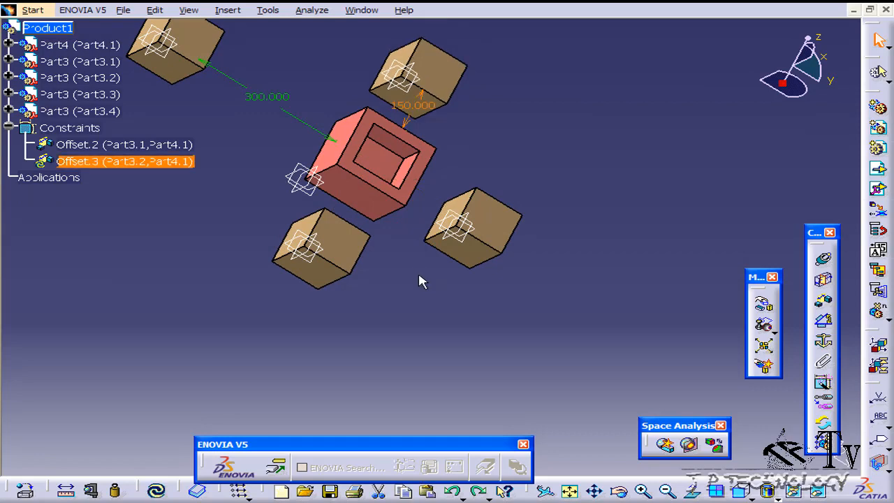
key("ctrl+z")
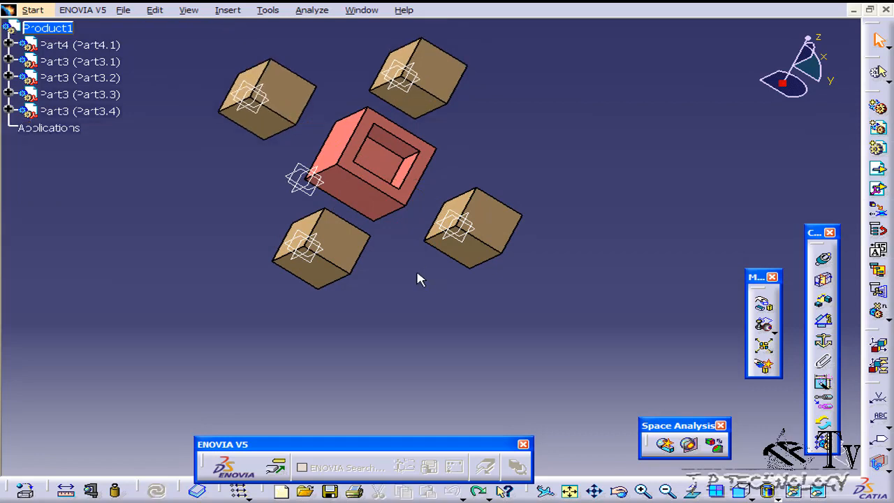
- Try an offset constraint between the facing sides of Part3.4 and Part3.2 with an assembly update, and undo it
middle_click_drag(415, 268, 271, 178, "ctrl")
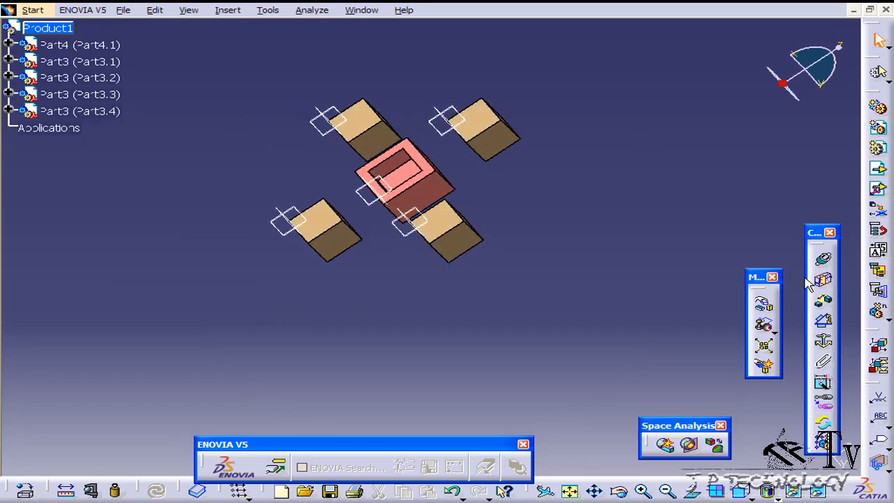
left_click(822, 300)
middle_click_drag(339, 225, 486, 159)
left_click(373, 207)
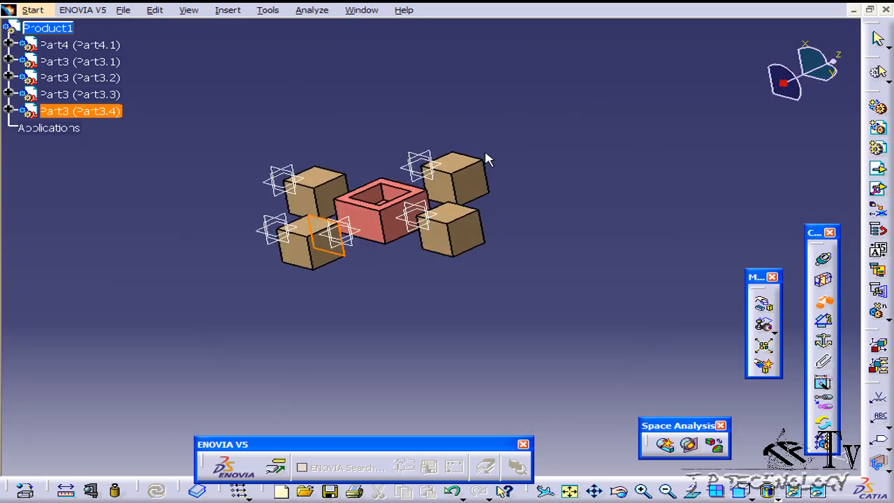
left_click(463, 173)
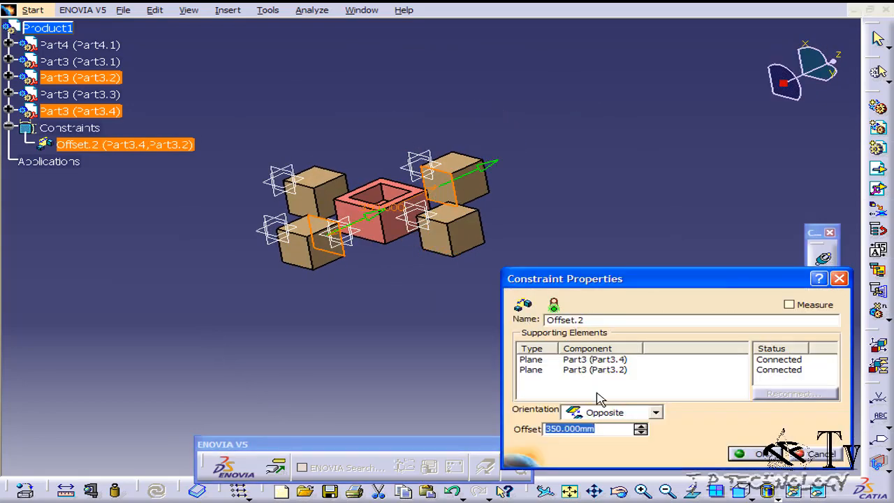
type("300")
key("Return")
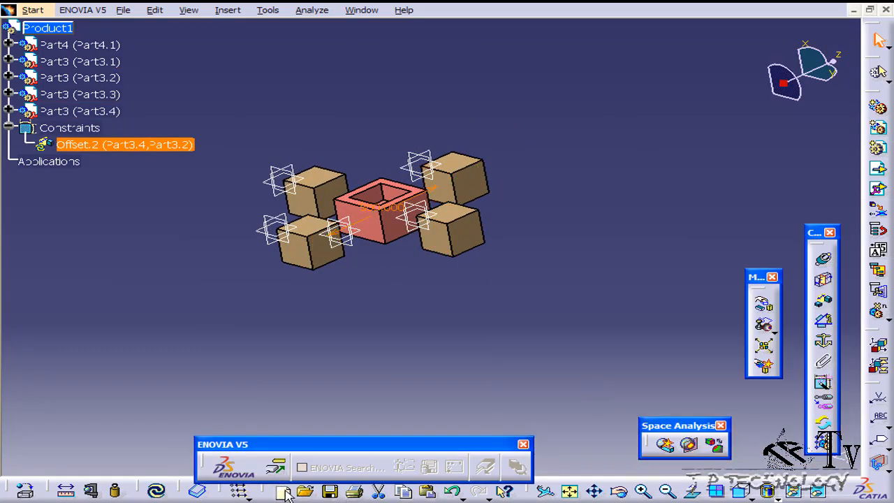
left_click(165, 492)
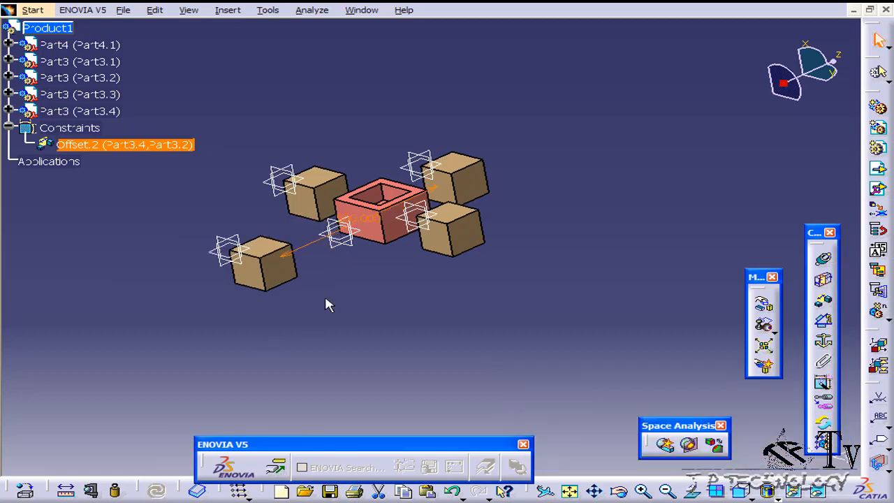
key("ctrl+z")
key("Delete")
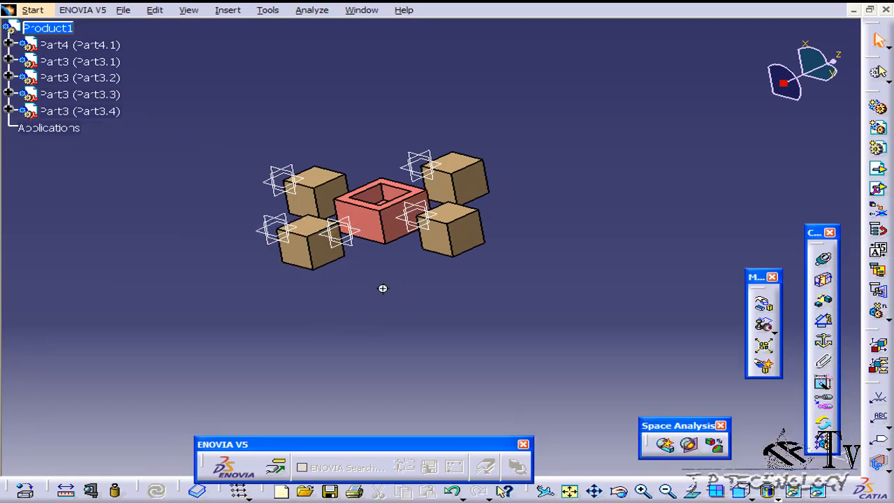
- Add a 500 mm offset constraint from the inward-facing side of Part3.2 to that of Part3.4, and update the assembly
middle_click_drag(383, 289, 394, 366)
left_click(823, 300)
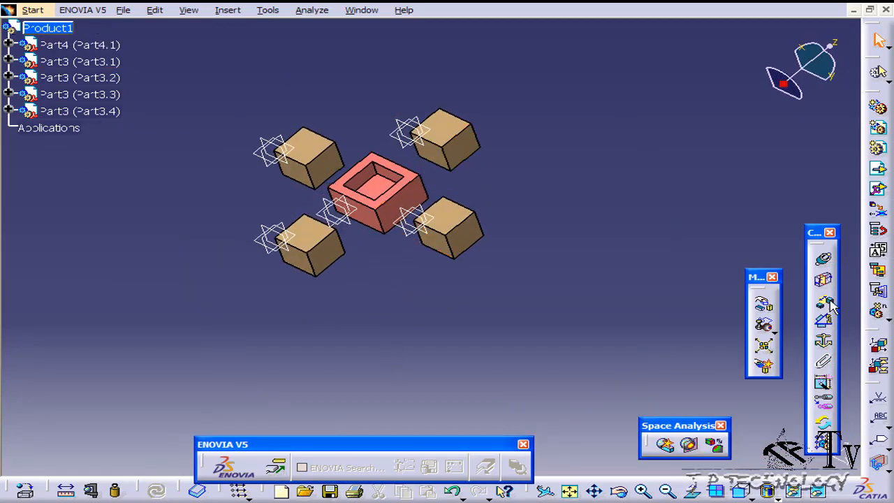
left_click(449, 164)
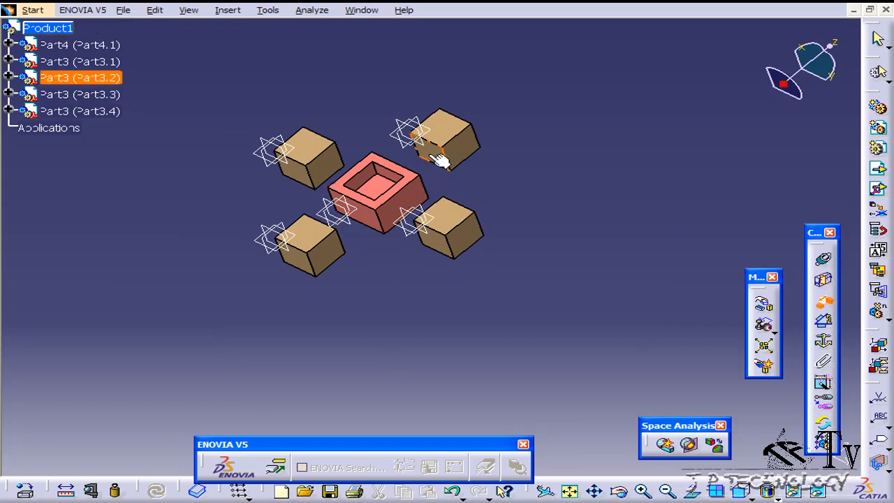
middle_click_drag(337, 222, 352, 248)
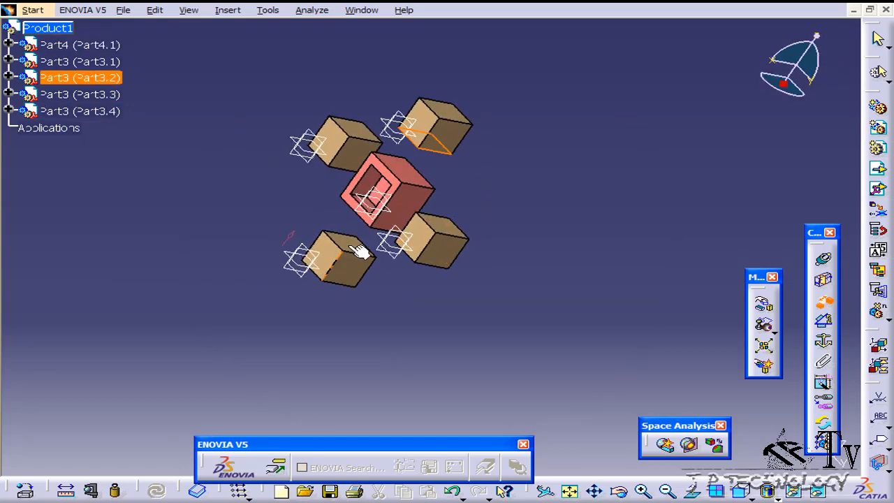
left_click(349, 241)
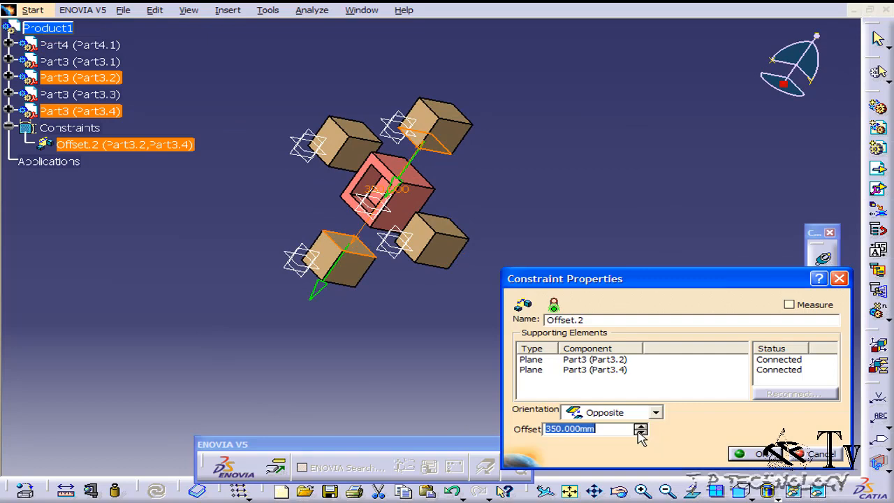
type("500")
key("Return")
left_click(157, 490)
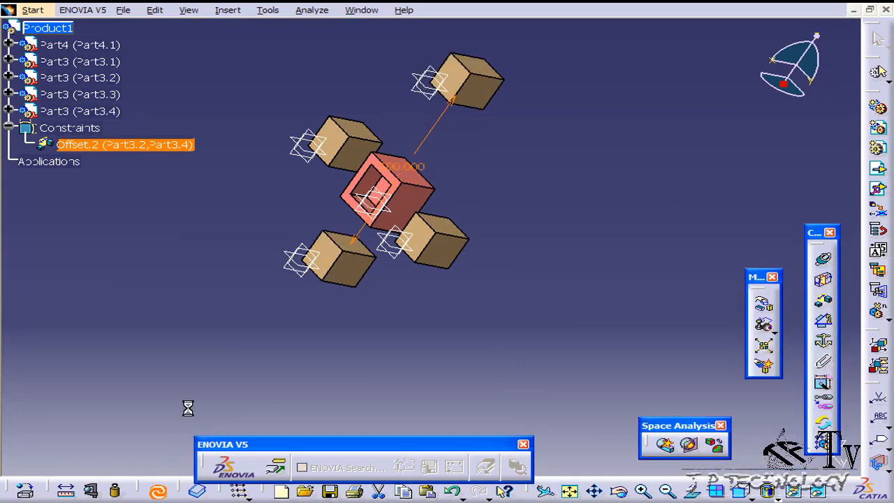
left_click(212, 335)
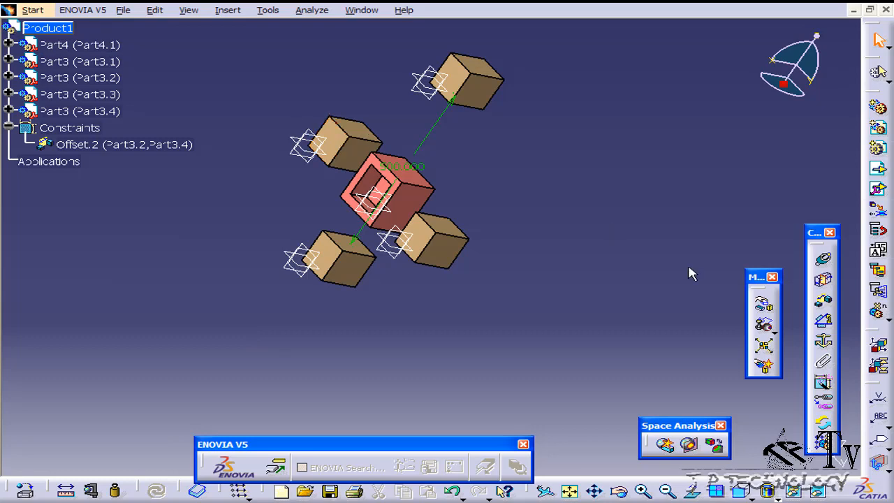
- Create an offset constraint between the facing corner points of Part3.1 and Part3.3
left_click(827, 303)
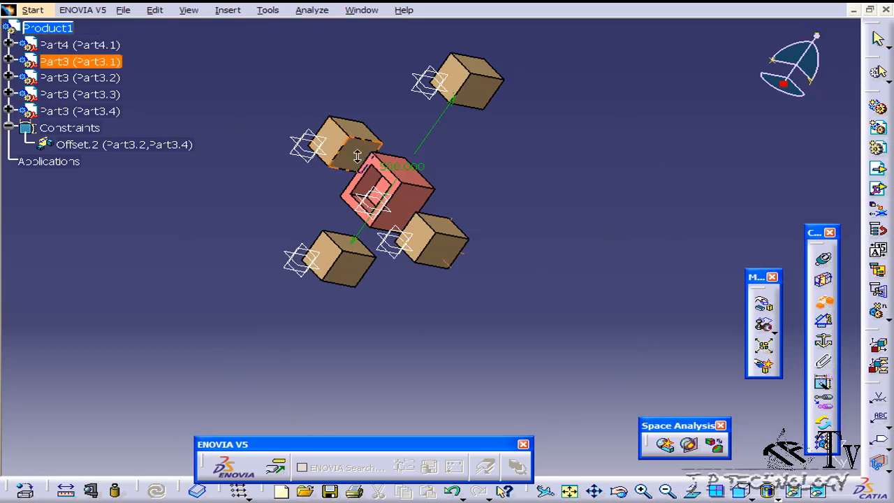
middle_click_drag(355, 156, 481, 282)
left_click(403, 185)
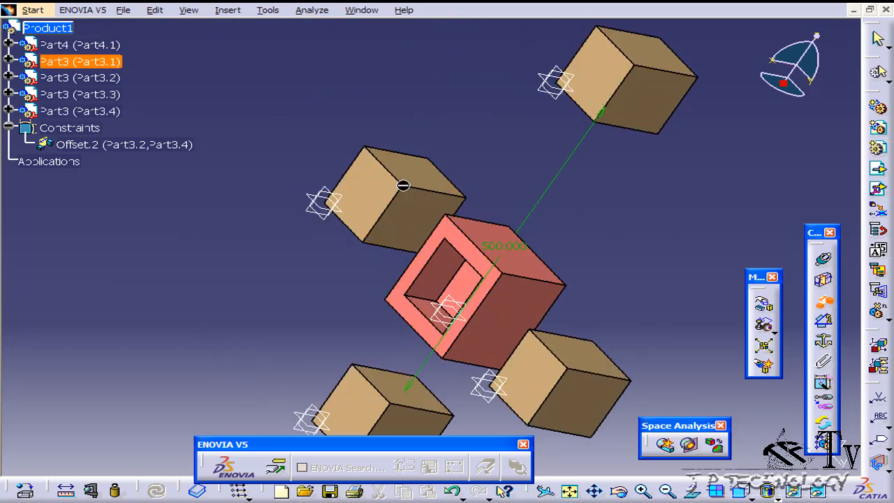
middle_click_drag(537, 312, 654, 393)
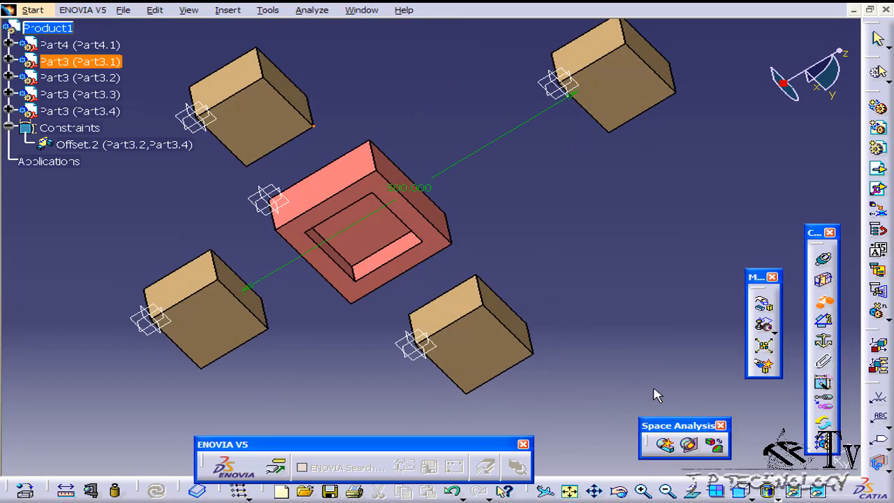
left_click(488, 305)
- Set the corner-to-corner offset between Part3.1 and Part3.3 to 500 mm and update the assembly
middle_click_drag(464, 238, 356, 142)
middle_click_drag(412, 206, 355, 210)
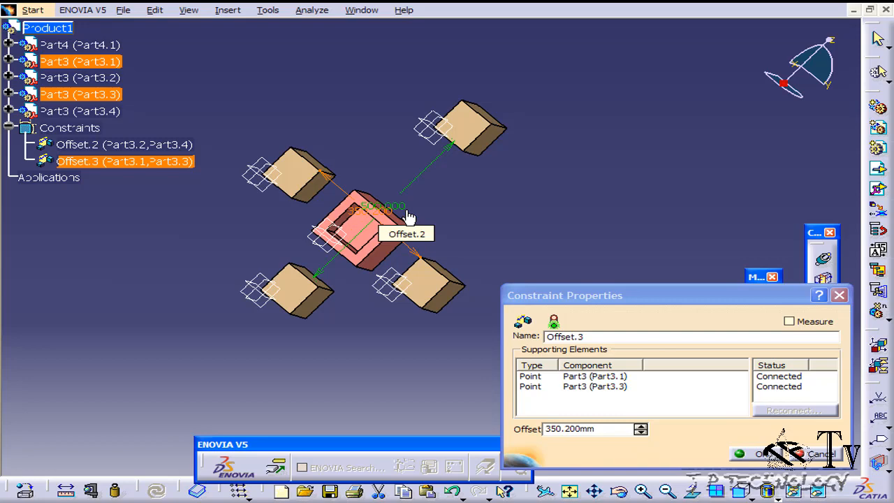
middle_click_drag(440, 237, 502, 173)
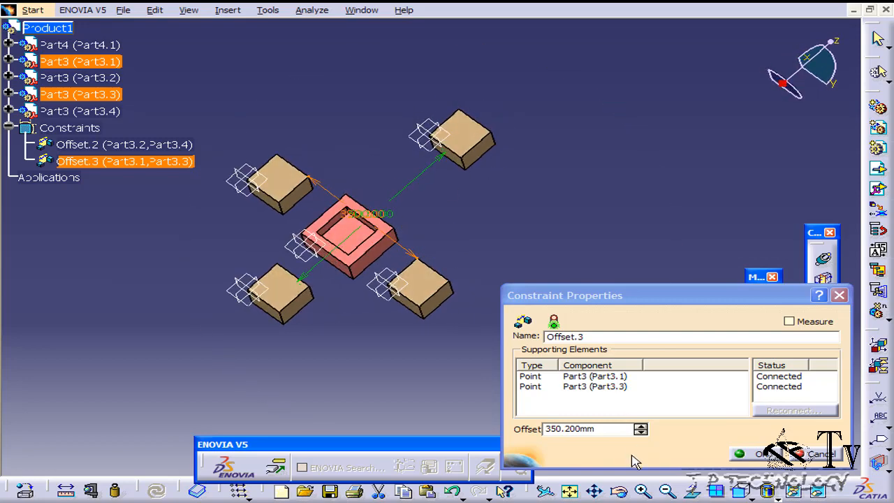
double_click(601, 428)
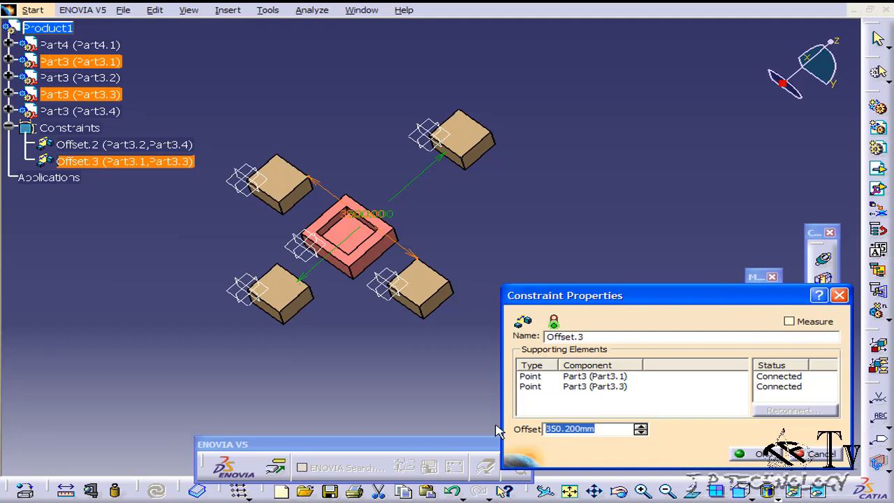
type("350")
key("Return")
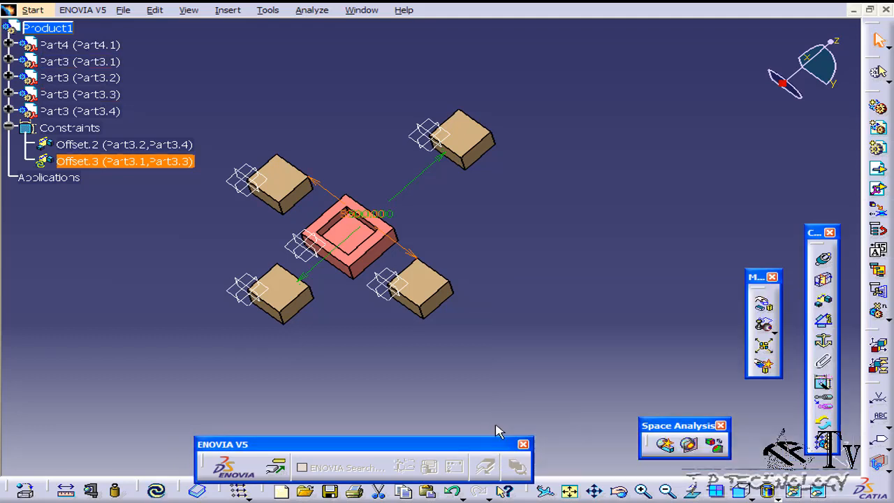
left_click(156, 490)
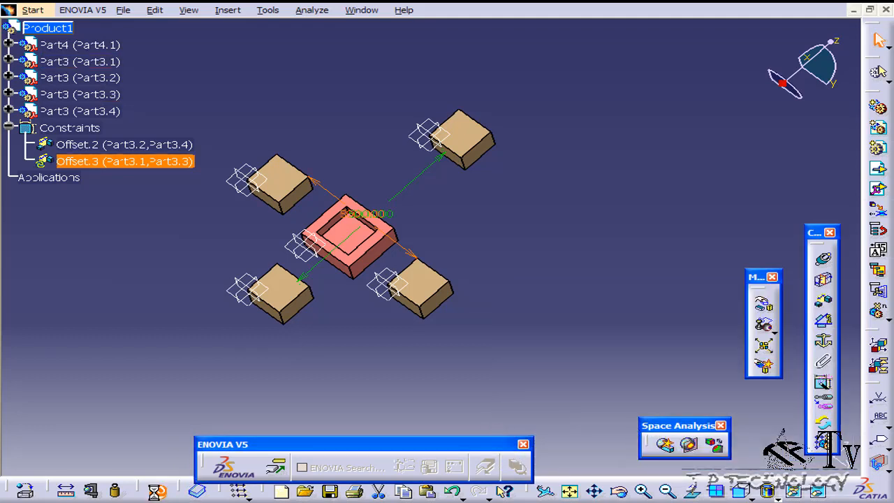
left_click(256, 397)
middle_click_drag(282, 294, 473, 255, "ctrl")
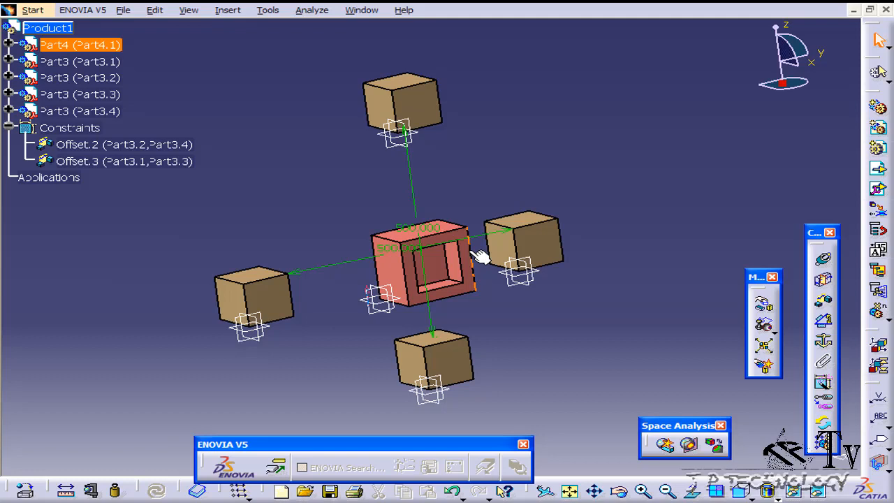